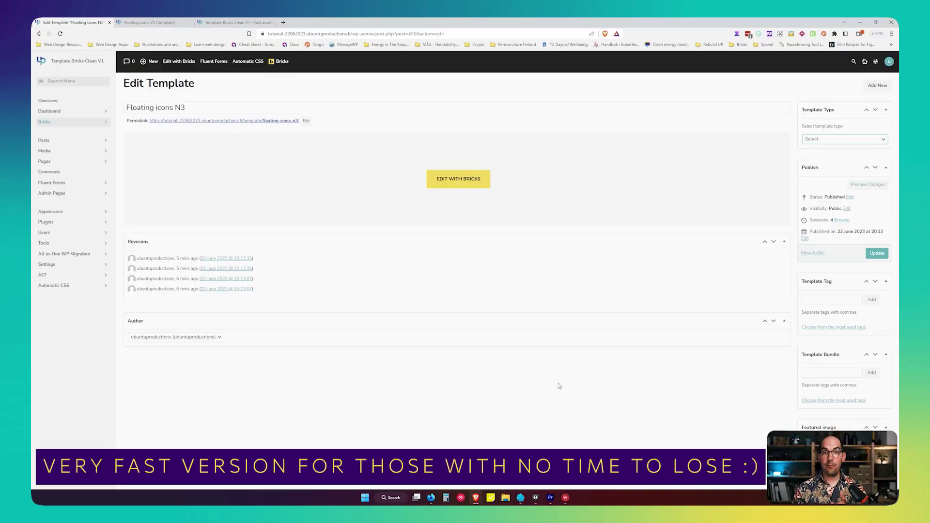
# Change Floating icons N3's template type to Single, update it, and open it in Bricks.
pyautogui.click(825, 140)
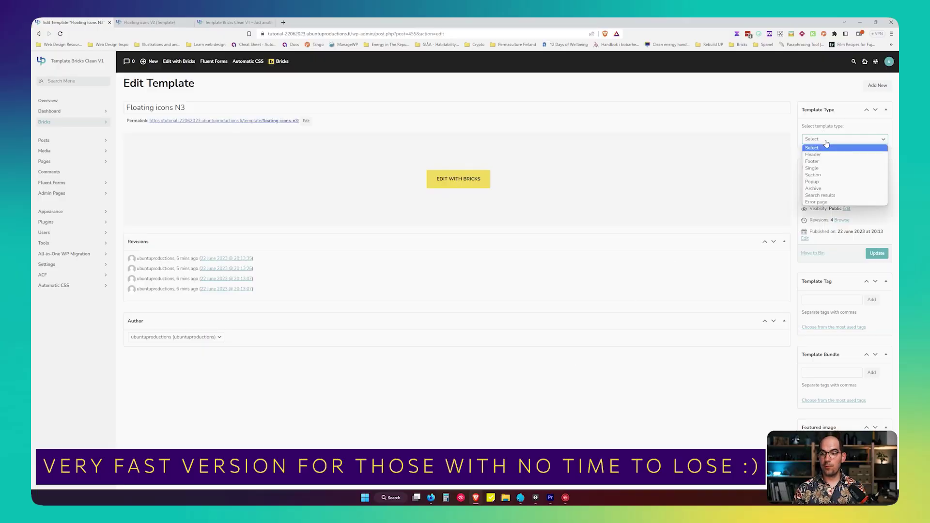
pyautogui.click(818, 167)
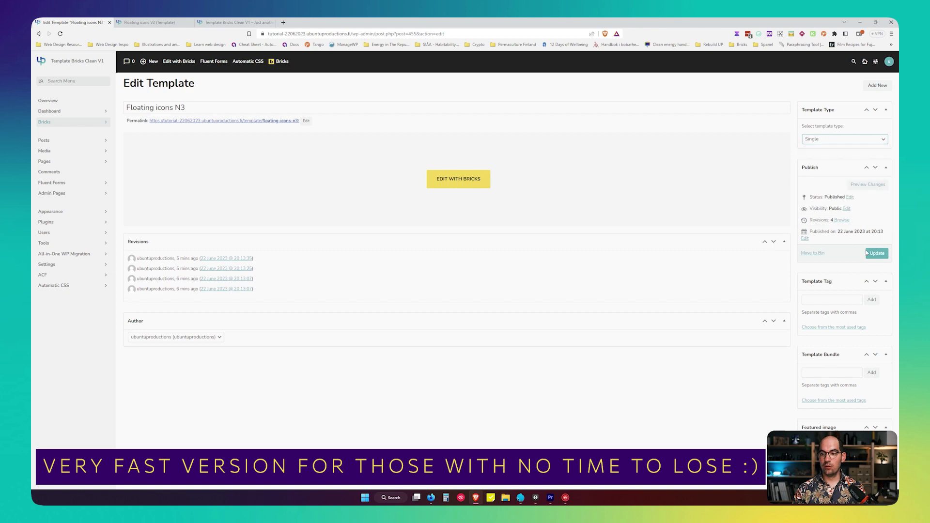
pyautogui.click(877, 254)
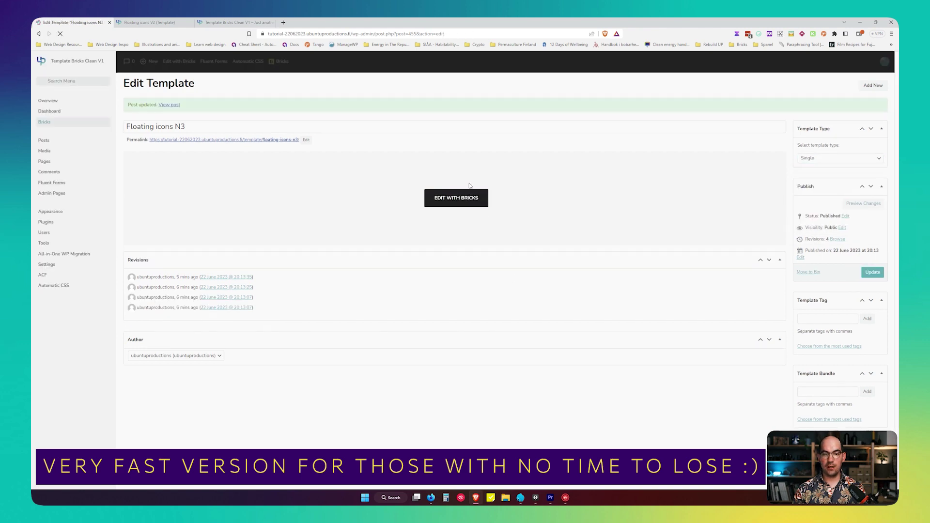
pyautogui.click(462, 198)
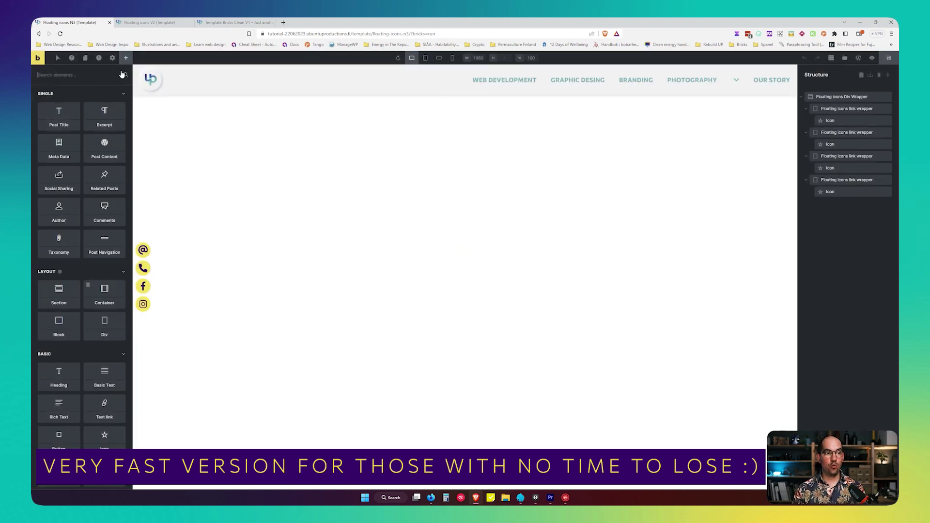
# Add an Entire website display condition in the template settings.
pyautogui.click(112, 59)
pyautogui.click(79, 127)
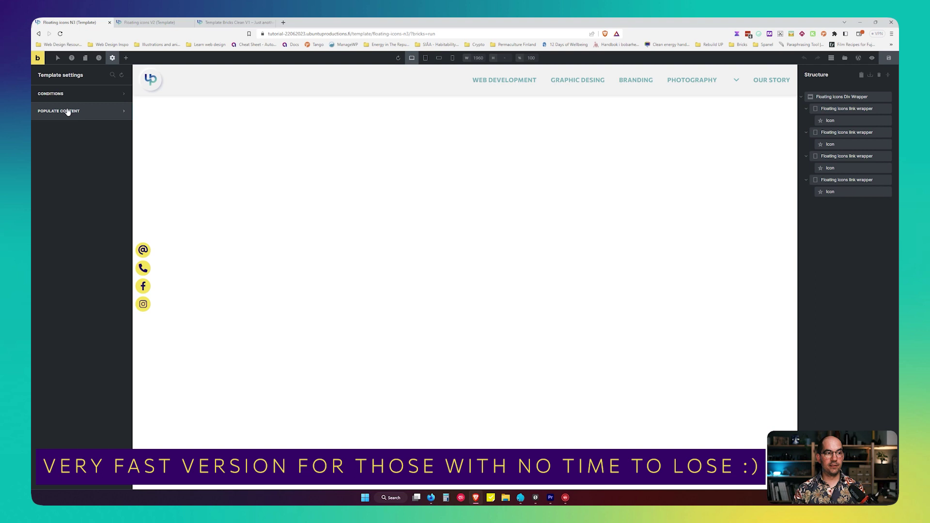
pyautogui.click(75, 97)
pyautogui.click(77, 133)
pyautogui.click(73, 145)
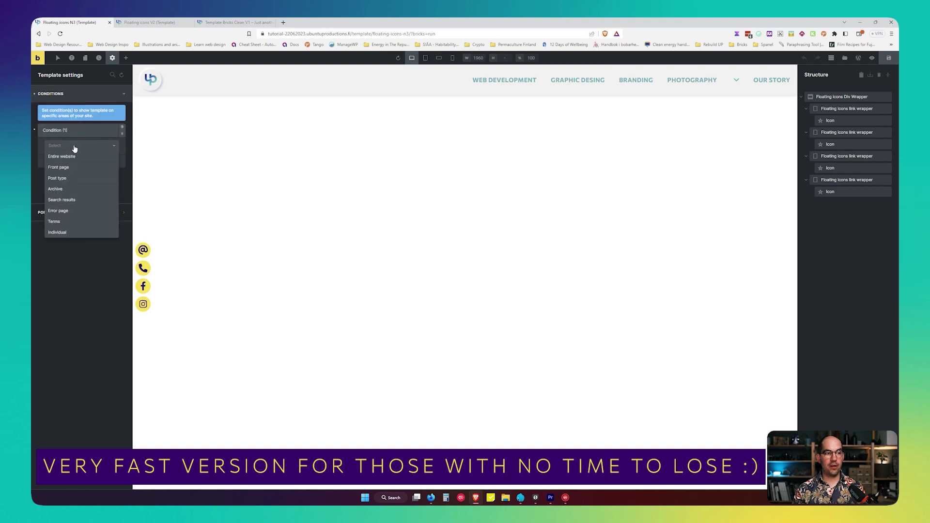
pyautogui.click(72, 157)
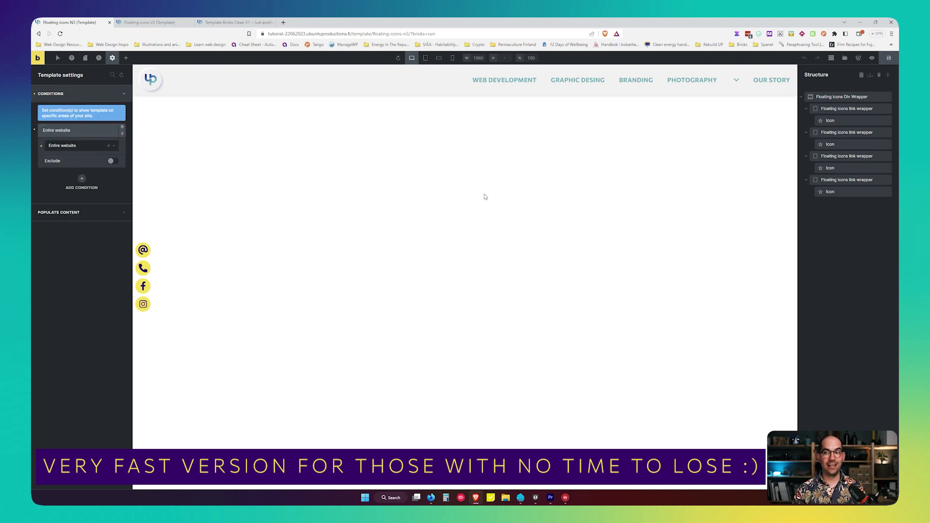
# Add a Post Content element sourced from Bricks at the top, save, and view the live site.
pyautogui.hotkey('ctrl', 'shift', 'a')
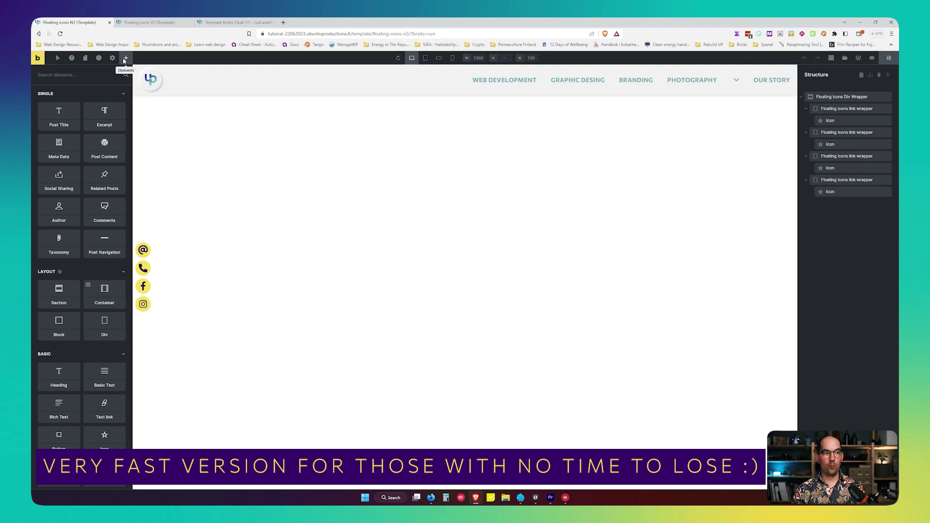
pyautogui.moveTo(119, 138); pyautogui.dragTo(827, 95)
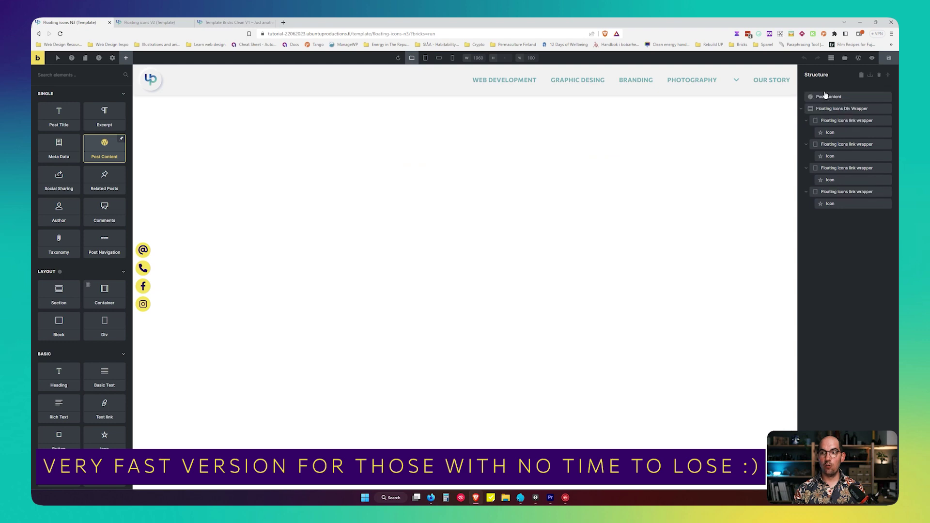
pyautogui.click(848, 97)
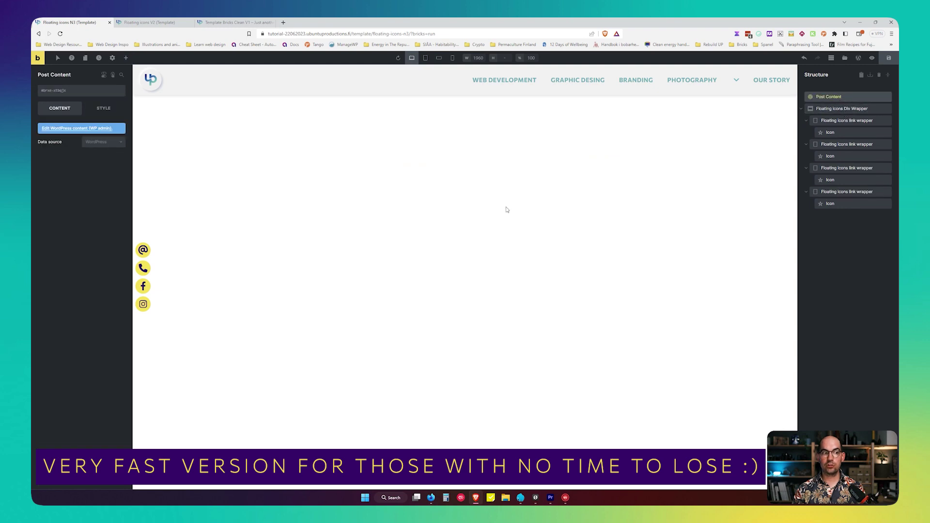
pyautogui.click(109, 142)
pyautogui.click(101, 160)
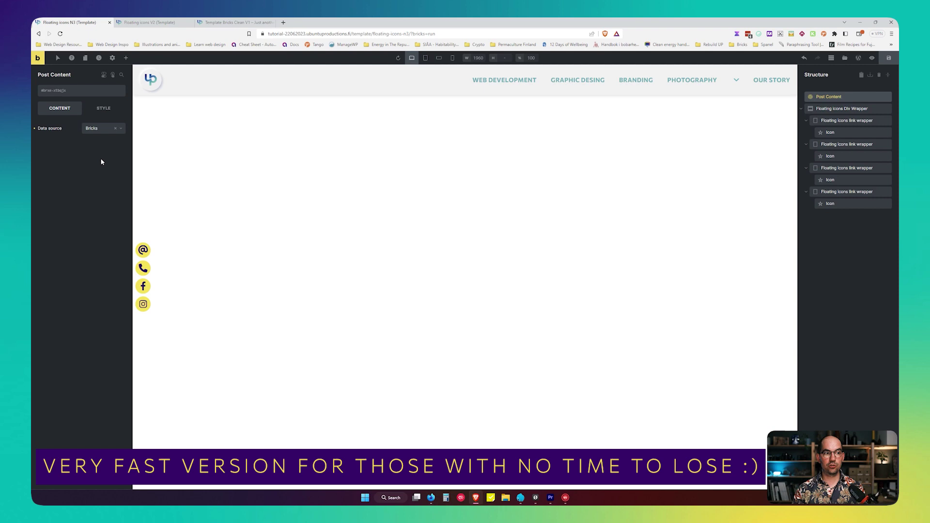
pyautogui.hotkey('ctrl', 's')
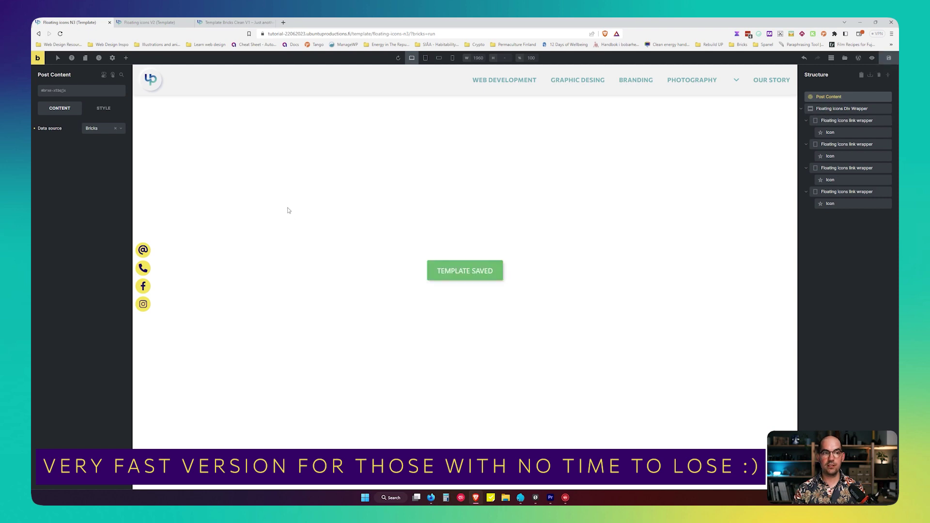
pyautogui.click(233, 23)
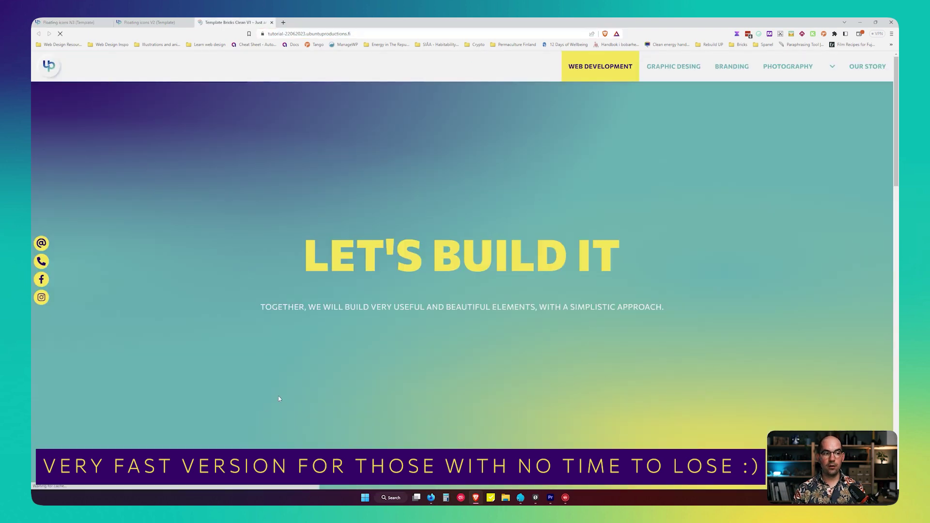
pyautogui.scroll(-5, 291, 376)
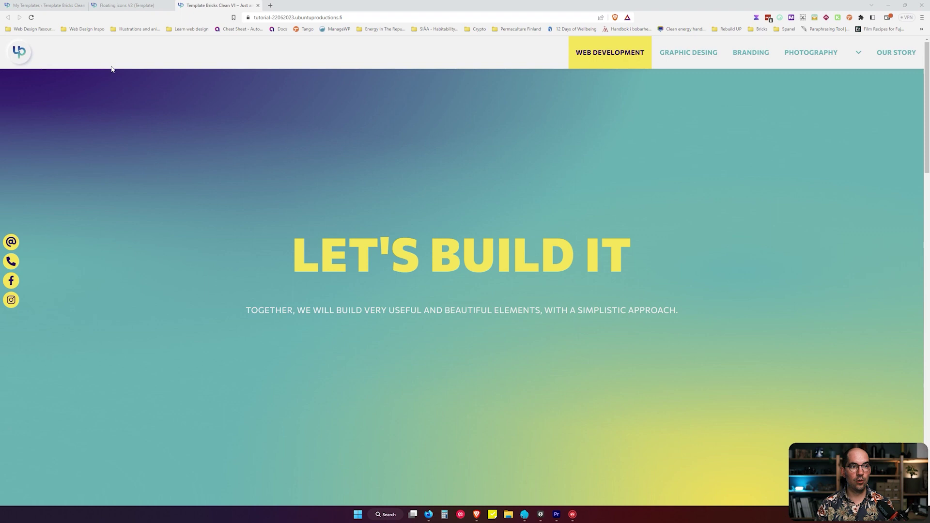
# Copy the floating icons wrapper element from the Floating icons V2 template.
pyautogui.click(121, 5)
pyautogui.hotkey('ctrl', 'c')
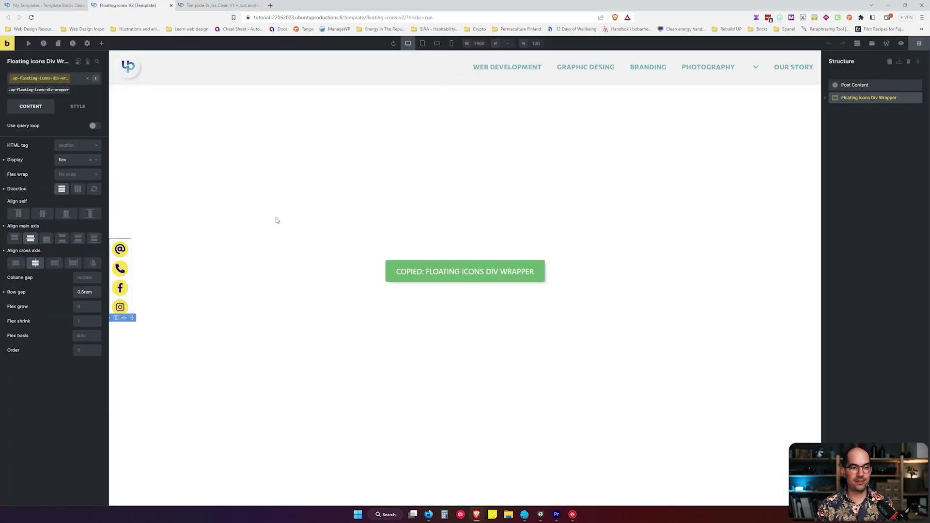
pyautogui.click(218, 4)
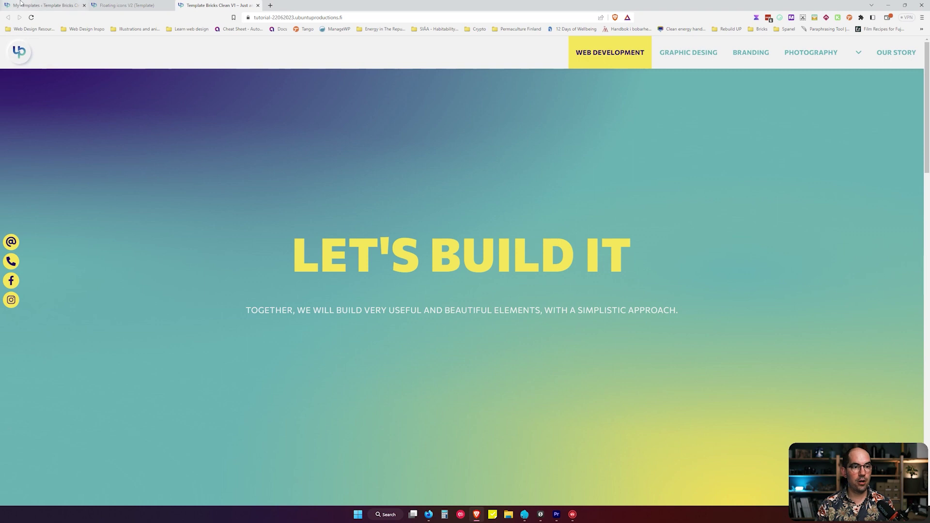
pyautogui.click(44, 4)
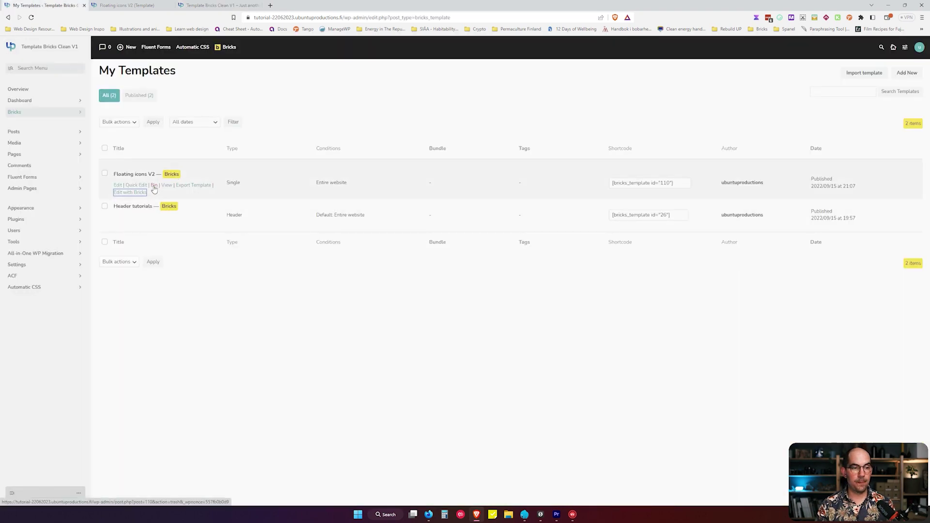
# Set Floating icons V2's status to Draft and reload the live site to check the icons.
pyautogui.click(136, 185)
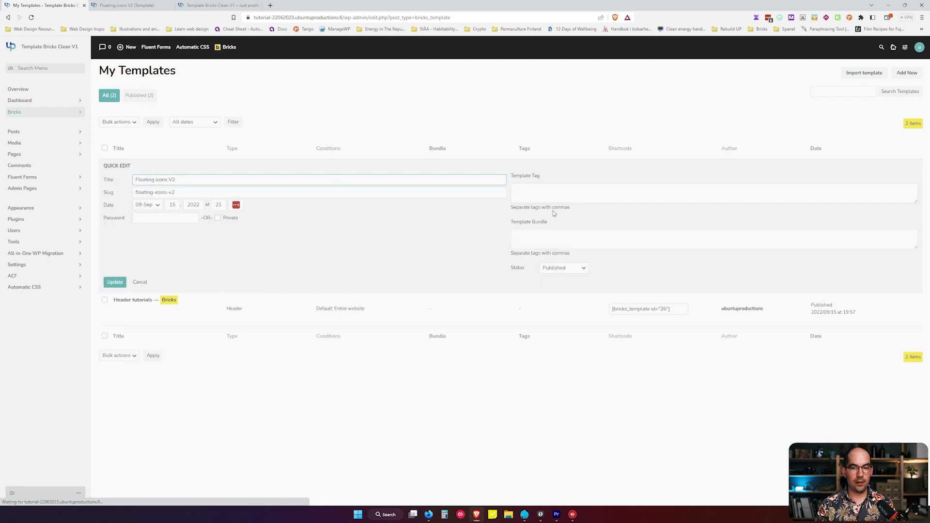
pyautogui.click(566, 268)
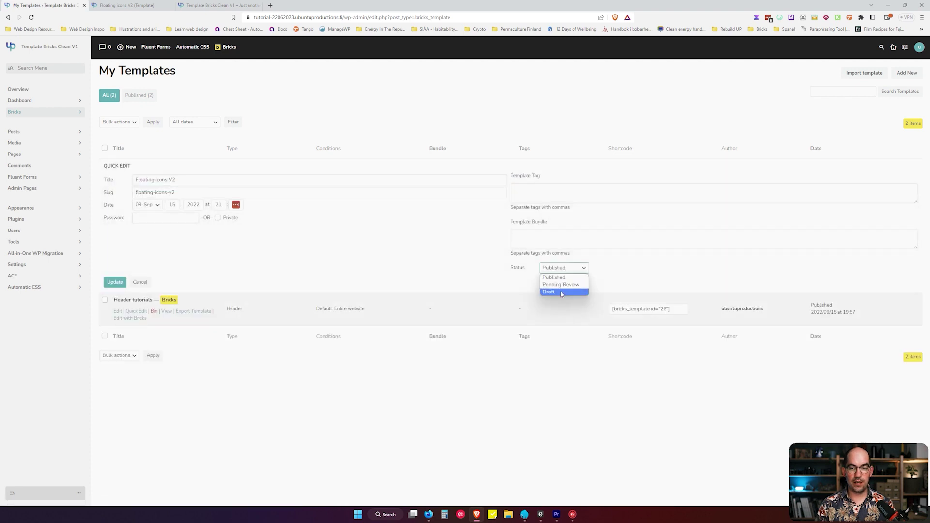
pyautogui.click(558, 291)
pyautogui.click(115, 283)
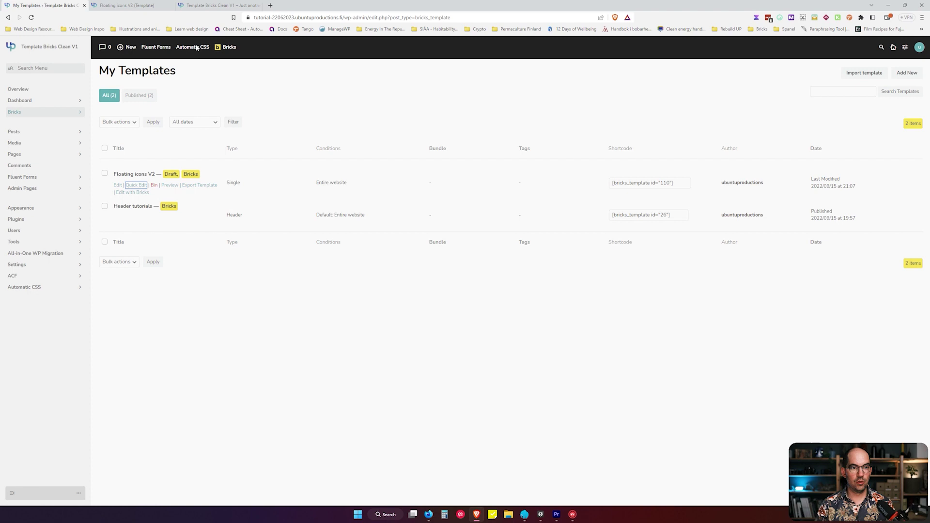
pyautogui.click(209, 4)
pyautogui.click(31, 17)
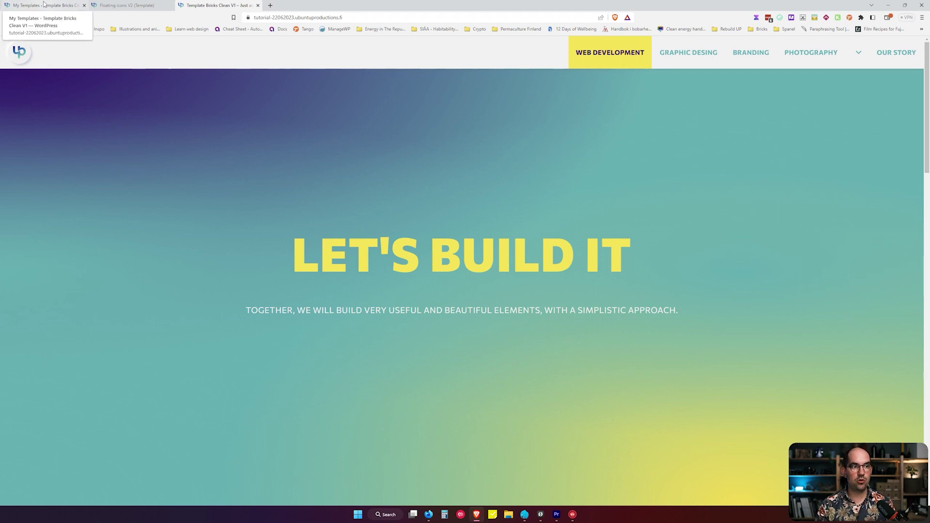
pyautogui.click(44, 5)
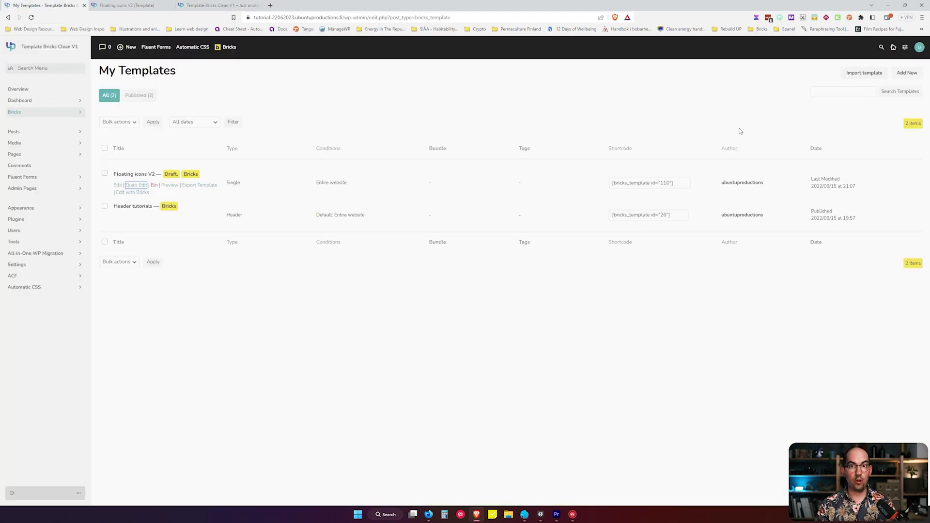
# Create a new template titled 'Floating icons', set its type to Single, and publish it.
pyautogui.click(903, 74)
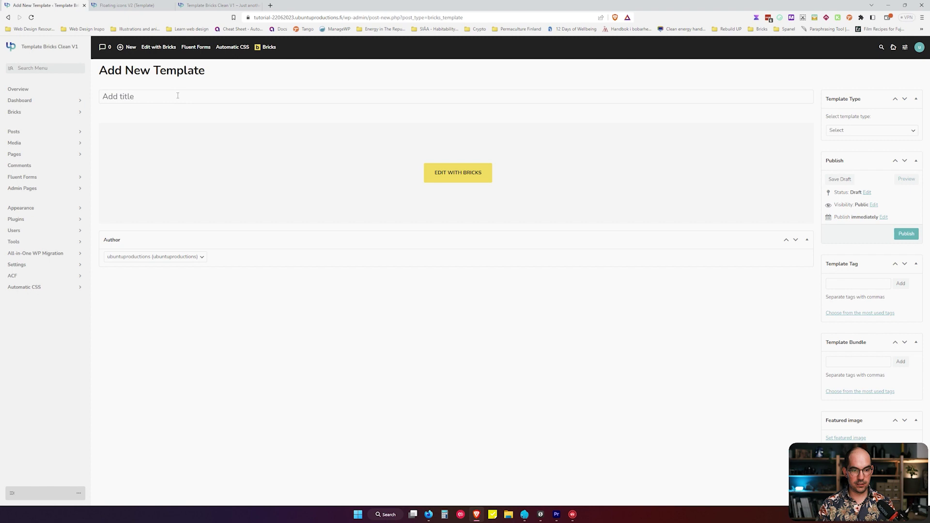
pyautogui.write('Floating icons')
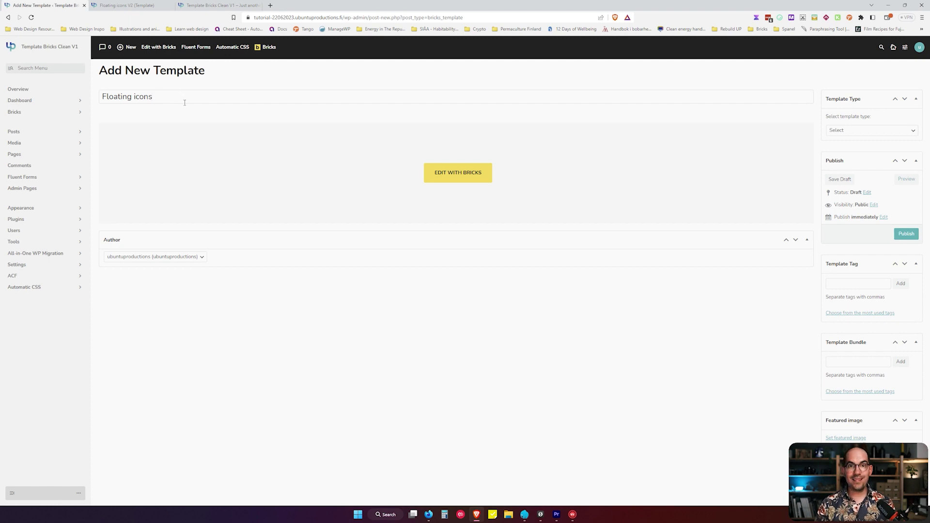
pyautogui.click(851, 132)
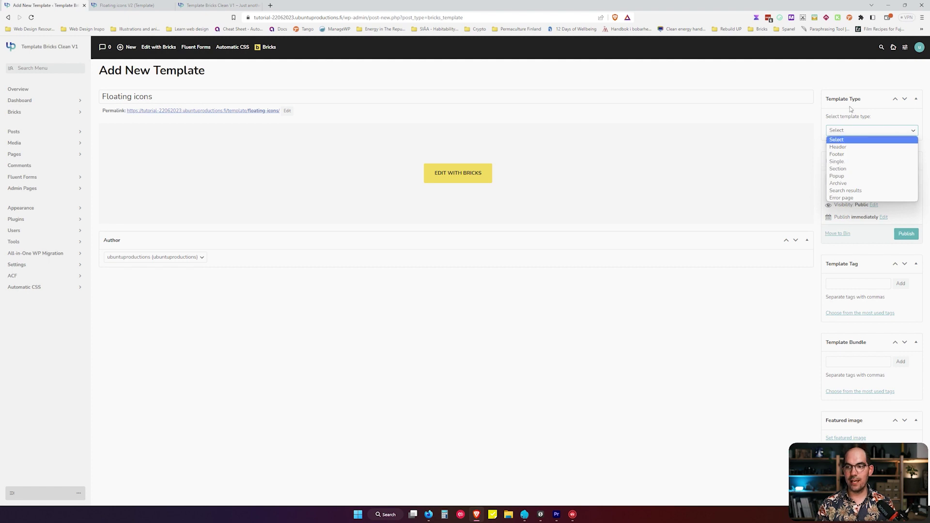
pyautogui.click(844, 162)
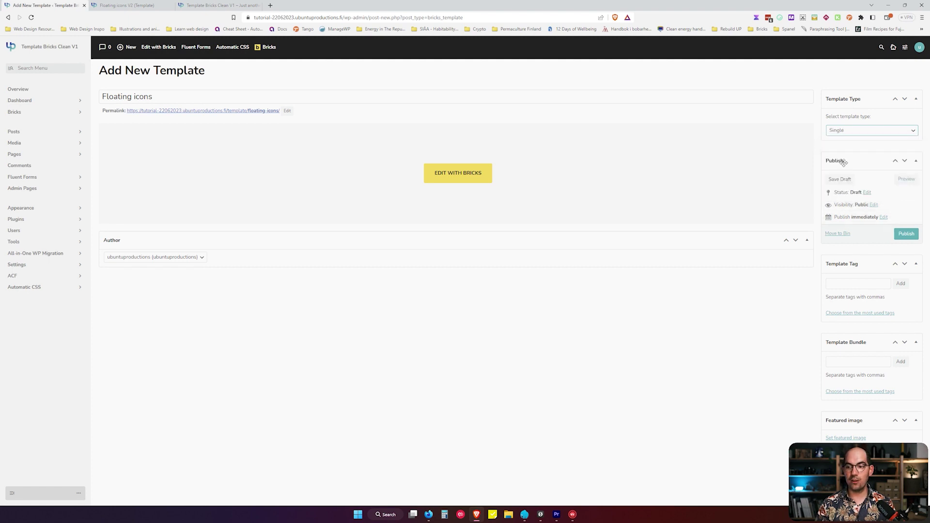
pyautogui.click(900, 234)
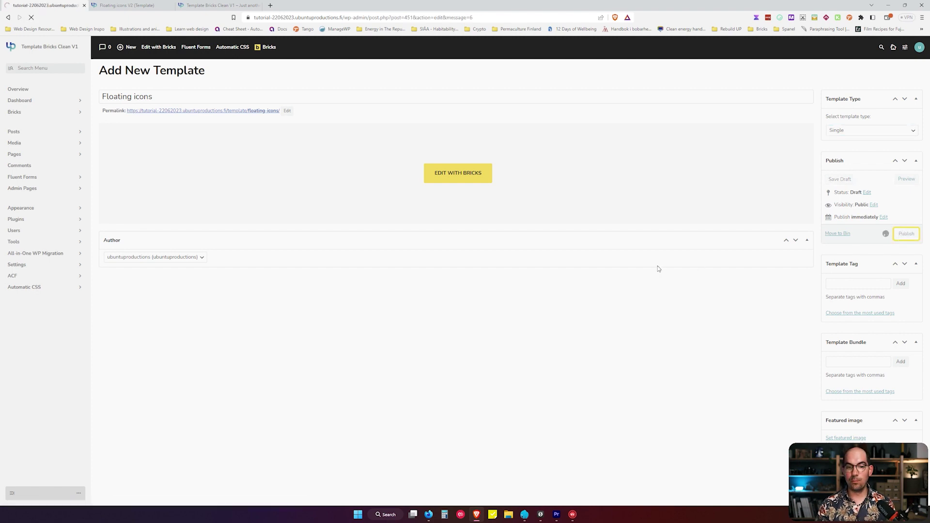
# Open Floating icons in Bricks, permanently allow clipboard access to paste the wrapper, and save.
pyautogui.click(431, 197)
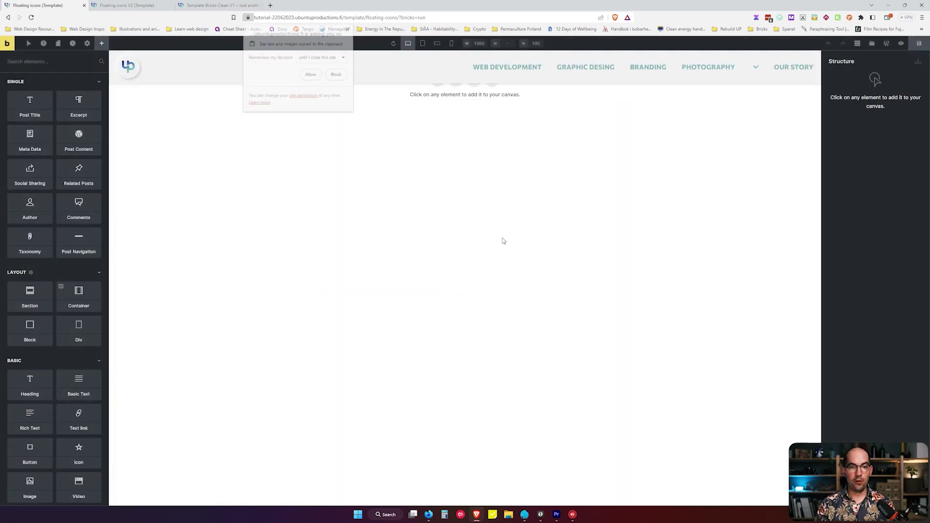
pyautogui.click(322, 57)
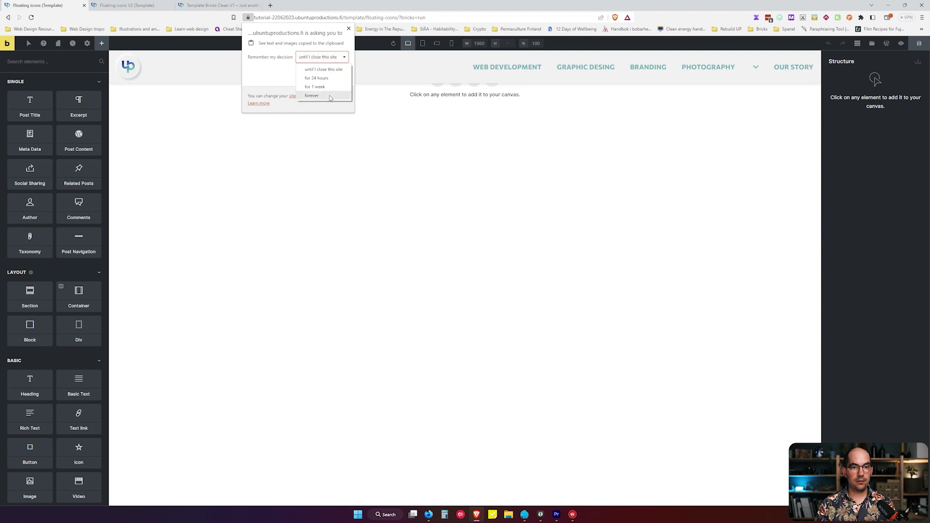
pyautogui.click(315, 93)
pyautogui.click(311, 74)
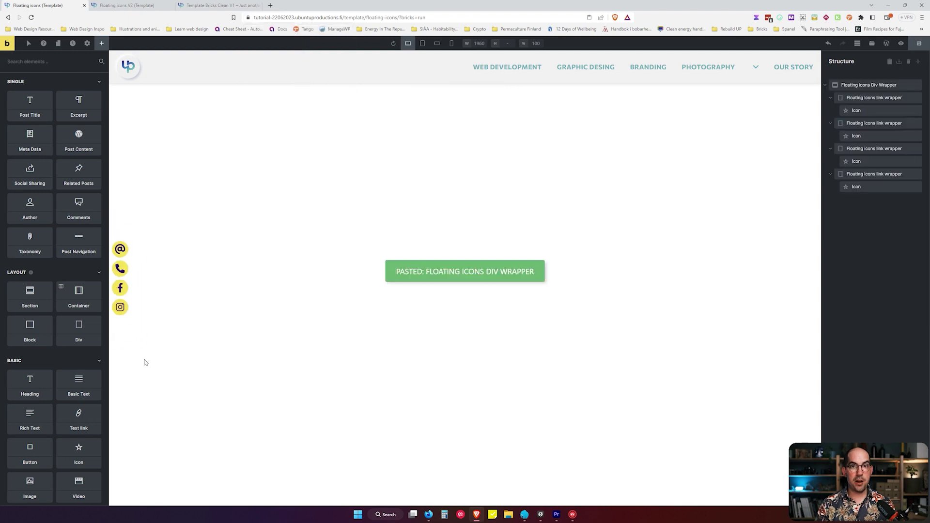
pyautogui.click(919, 44)
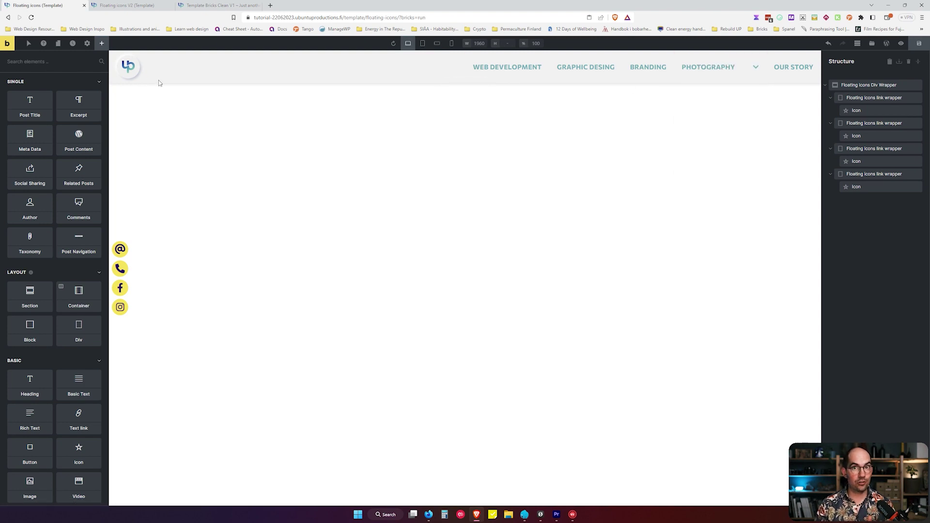
# Reload the live home page and scroll through it to look for the floating icons.
pyautogui.click(230, 5)
pyautogui.click(296, 18)
pyautogui.press('Return')
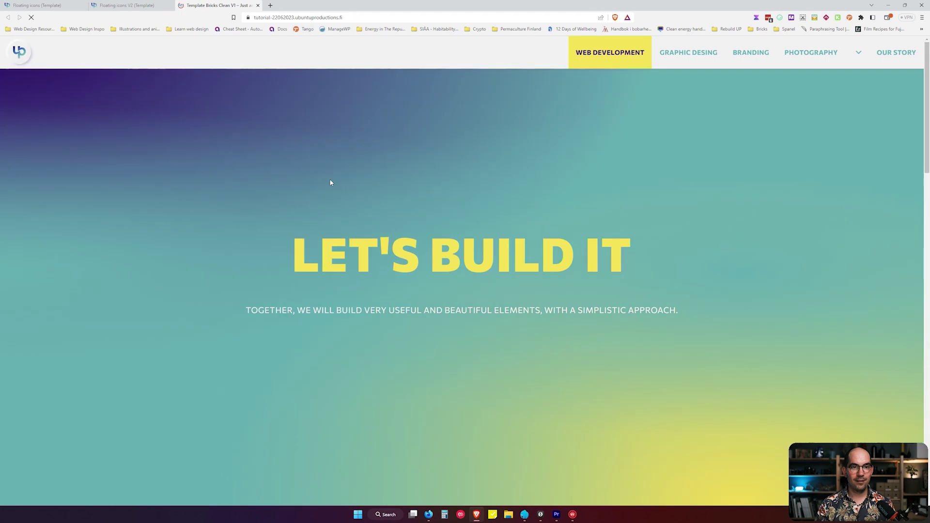
pyautogui.scroll(-5, 330, 183)
pyautogui.scroll(5, 331, 183)
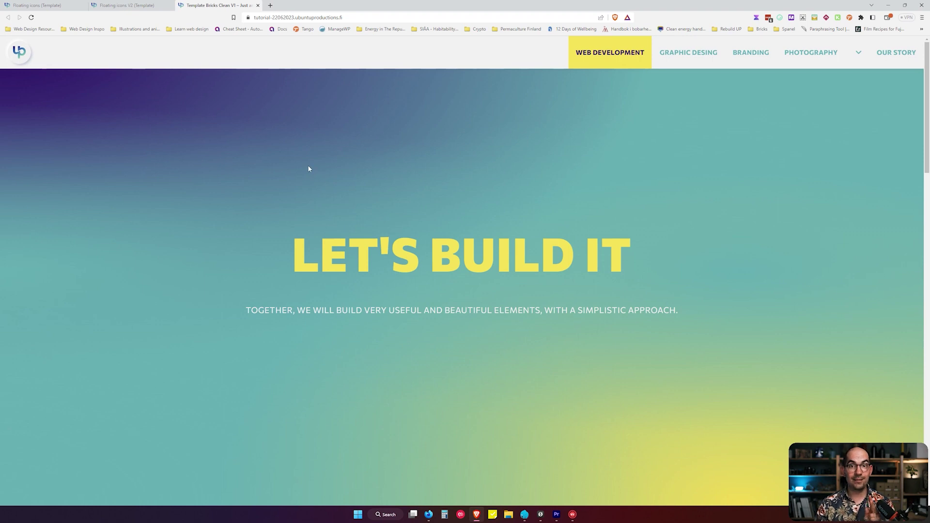
# Give the Floating icons template an Entire website display condition and save it.
pyautogui.click(68, 5)
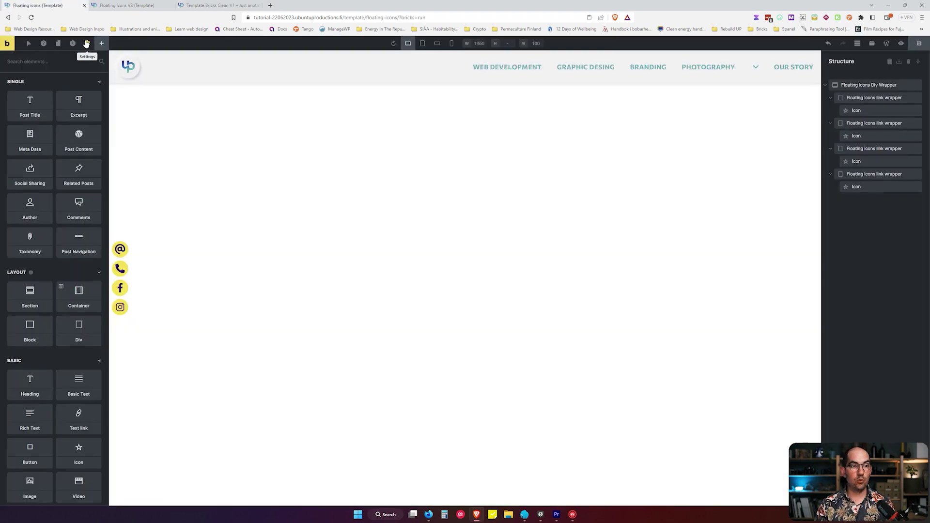
pyautogui.click(87, 43)
pyautogui.click(41, 127)
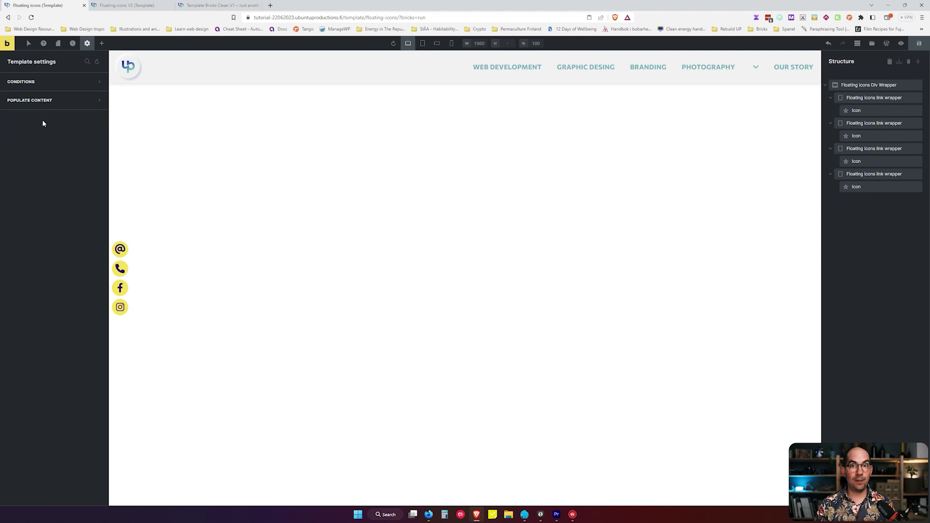
pyautogui.click(52, 82)
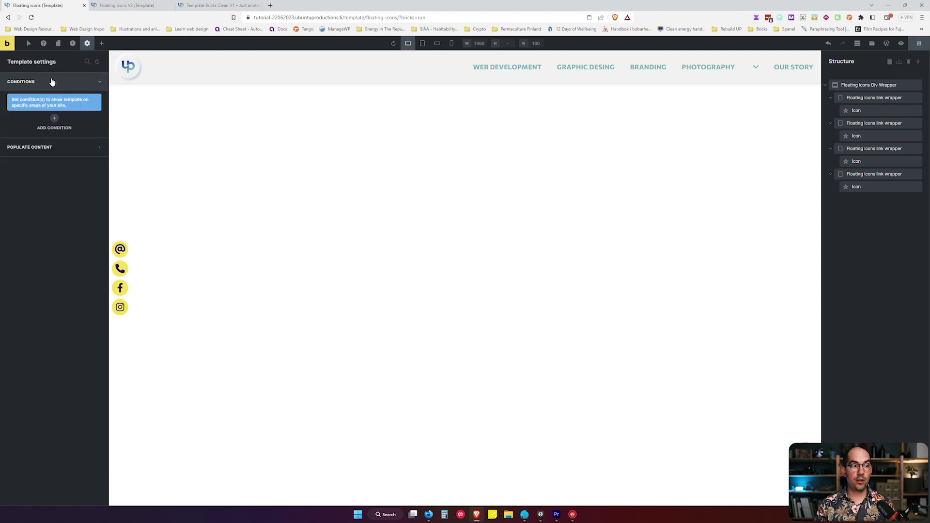
pyautogui.click(55, 116)
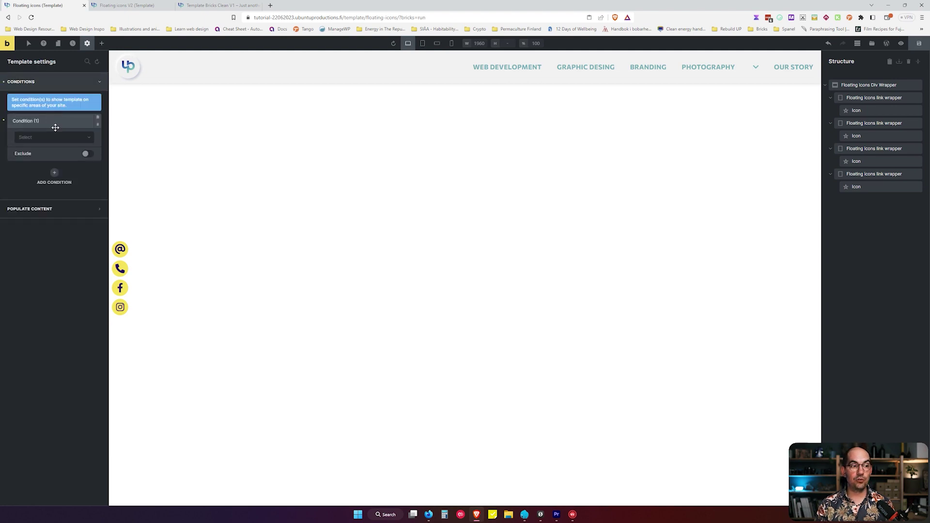
pyautogui.click(50, 139)
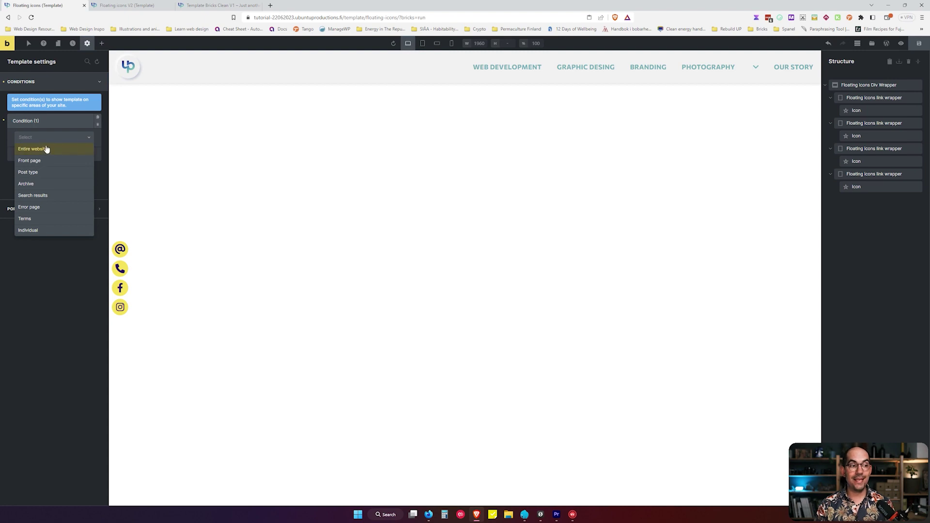
pyautogui.click(47, 148)
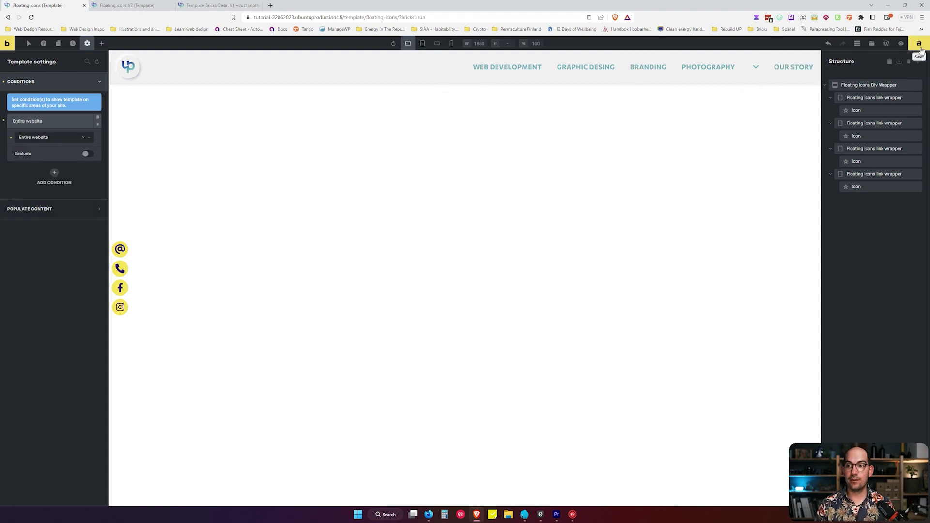
pyautogui.click(921, 48)
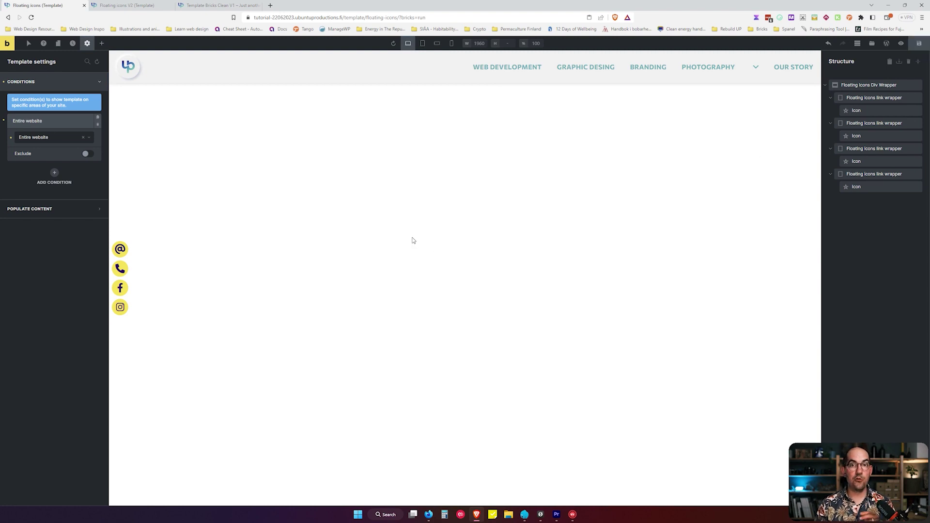
# Reload the live home page to review the icons, then go back to the Floating icons template.
pyautogui.click(218, 5)
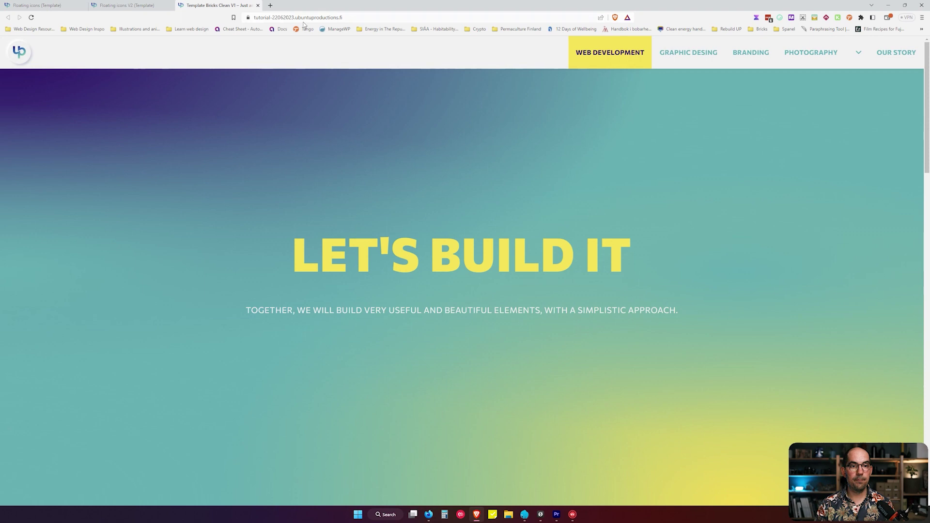
pyautogui.click(291, 18)
pyautogui.press('Return')
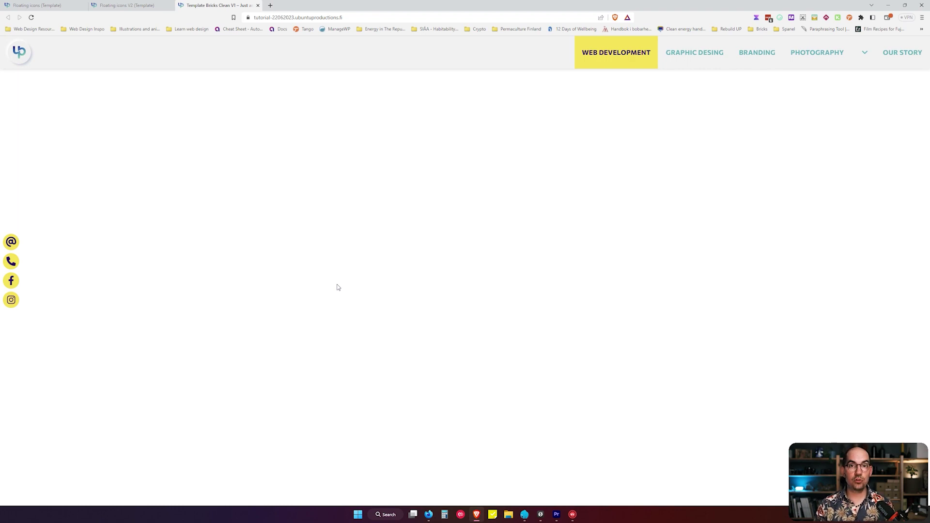
pyautogui.click(38, 6)
pyautogui.click(102, 43)
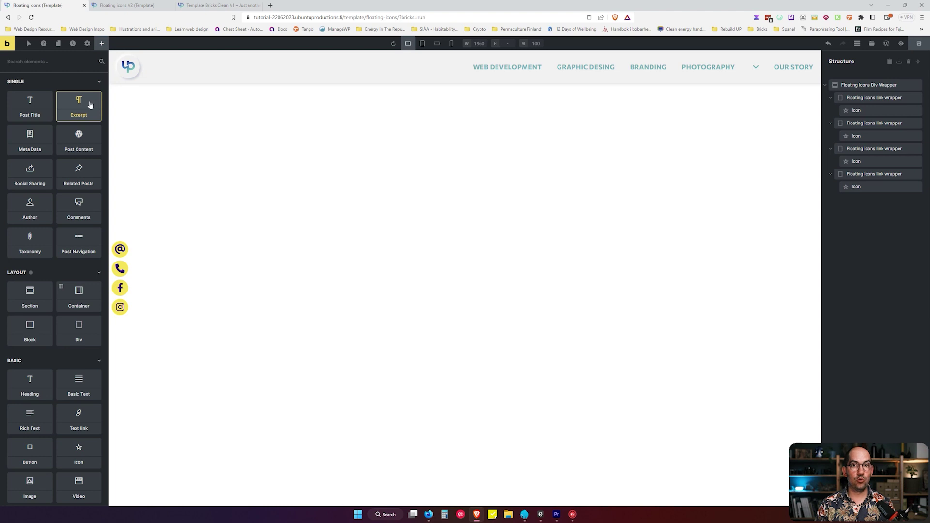
# Insert a Post Content element above the Div Wrapper, source it from Bricks, save, and view the site.
pyautogui.click(826, 86)
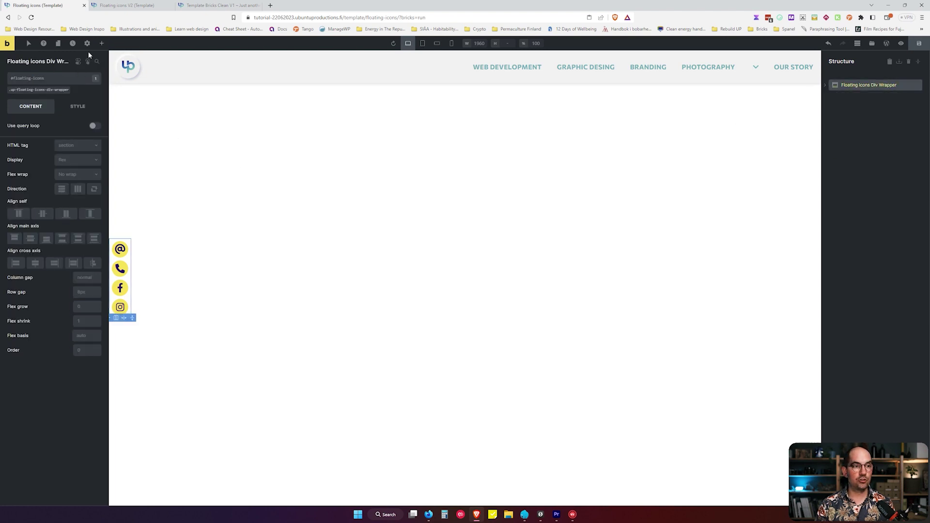
pyautogui.click(104, 43)
pyautogui.moveTo(79, 138); pyautogui.dragTo(856, 86)
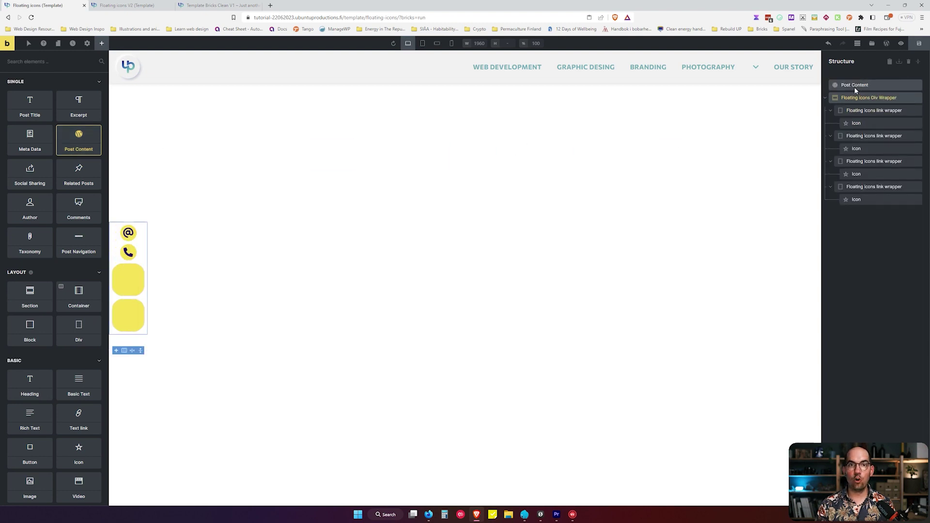
pyautogui.click(826, 99)
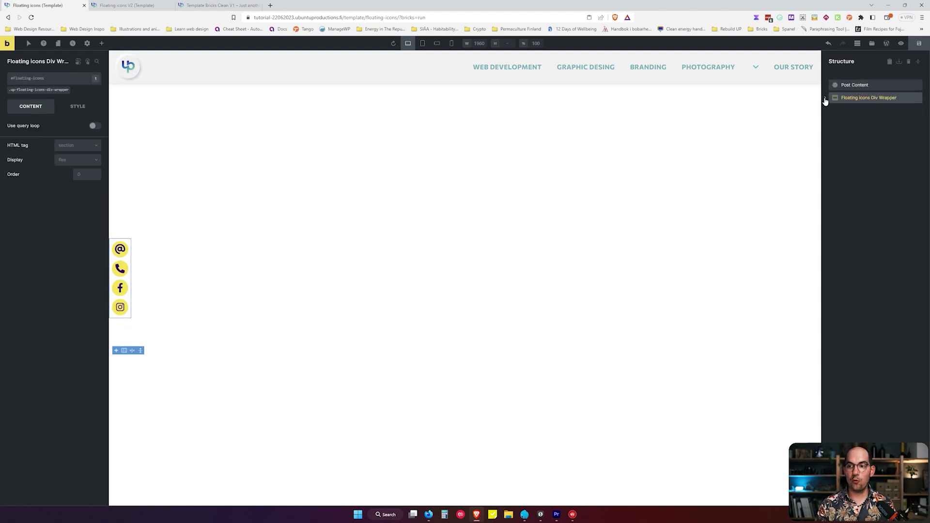
pyautogui.click(865, 87)
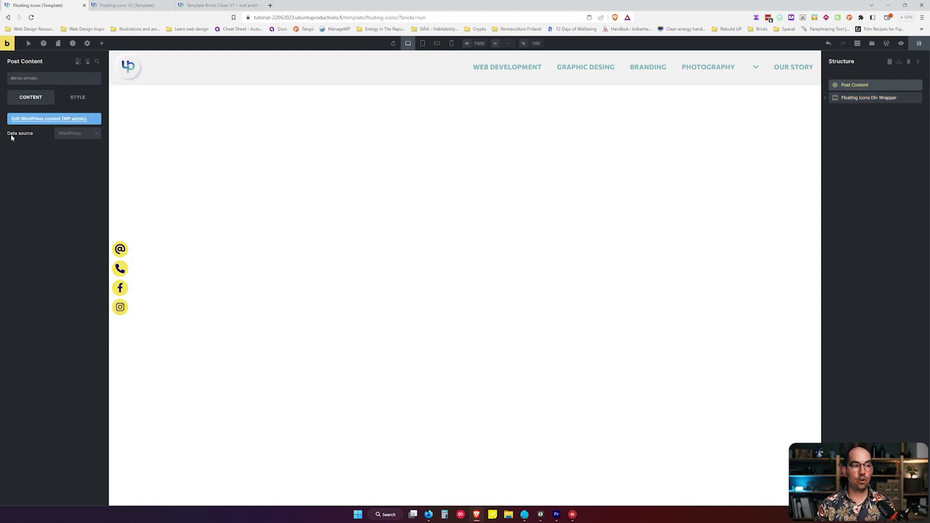
pyautogui.click(75, 134)
pyautogui.click(69, 155)
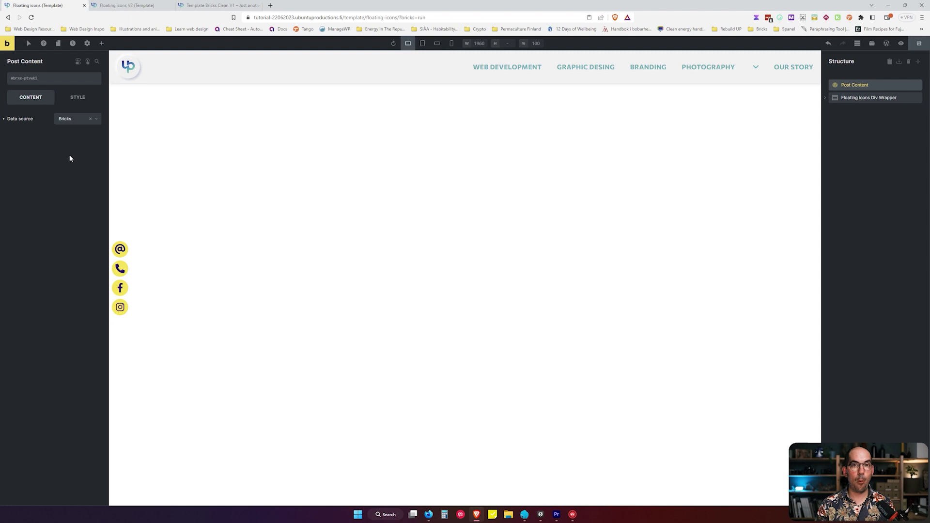
pyautogui.click(920, 43)
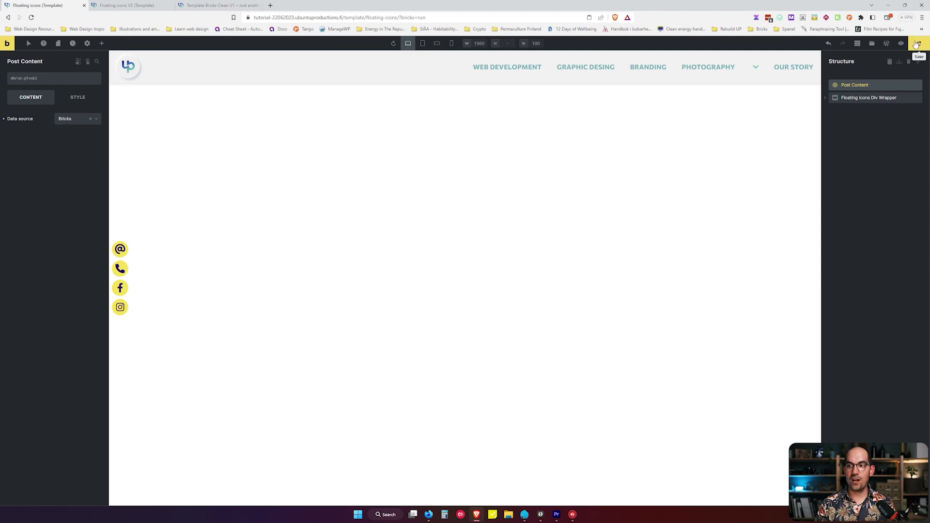
pyautogui.click(218, 5)
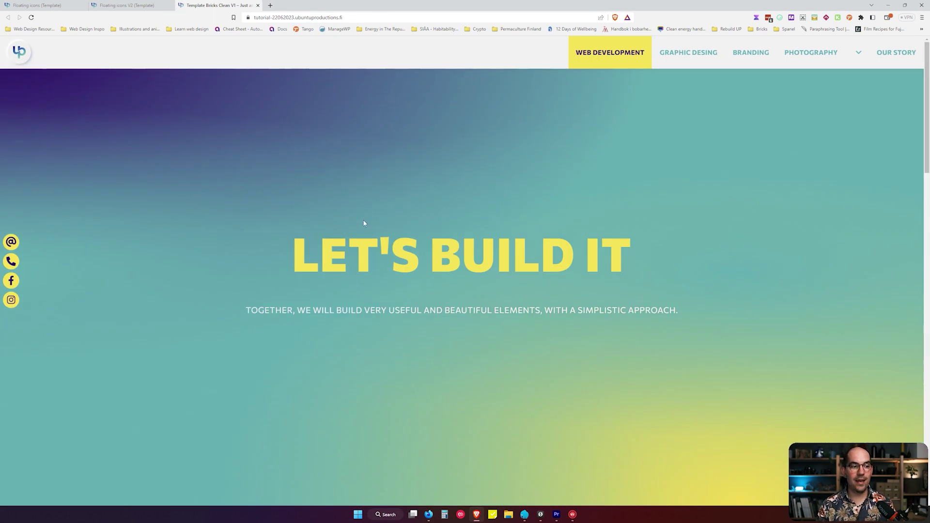
pyautogui.scroll(-4, 340, 276)
pyautogui.scroll(5, 354, 283)
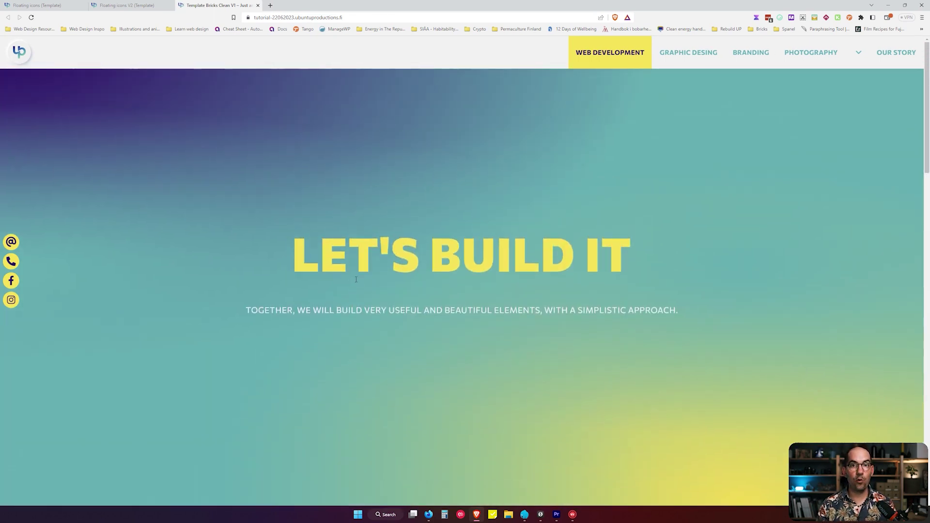